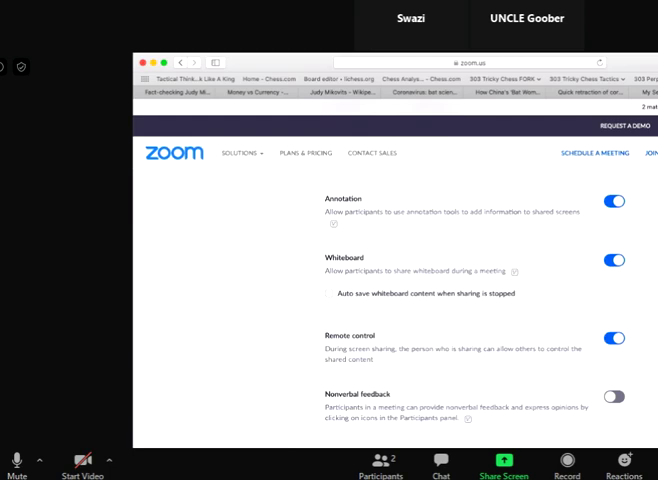
Circle the Annotation and Nonverbal feedback toggles in red with the freehand Draw tool
{"action": "left_click", "coordinate": [298, 8]}
{"action": "left_click", "coordinate": [543, 26]}
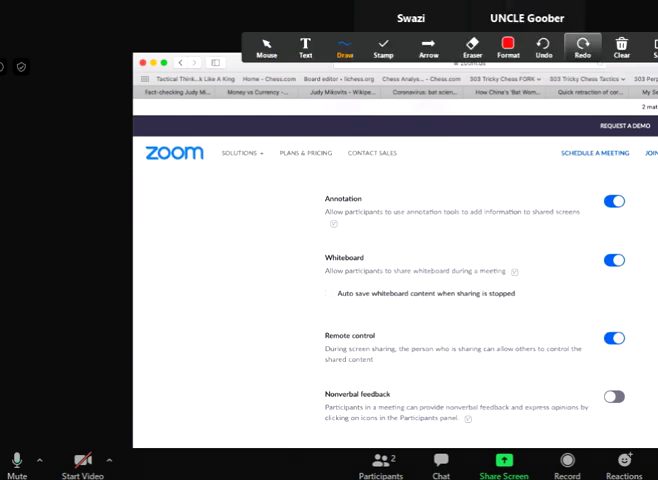
{"action": "left_click_drag", "start_coordinate": [633, 175], "coordinate": [634, 180]}
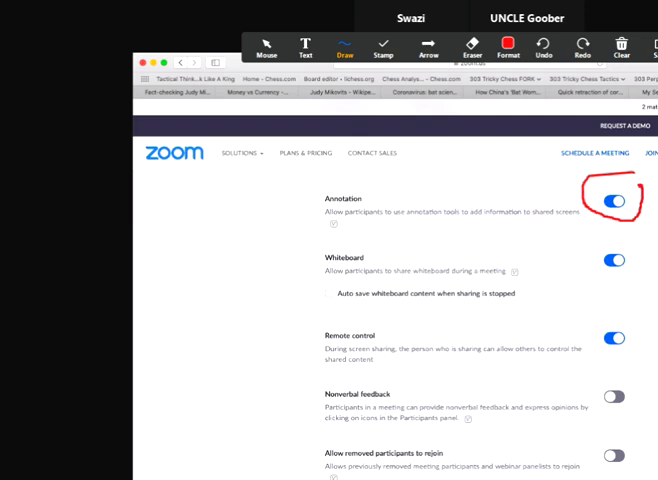
{"action": "left_click_drag", "start_coordinate": [645, 375], "coordinate": [643, 377]}
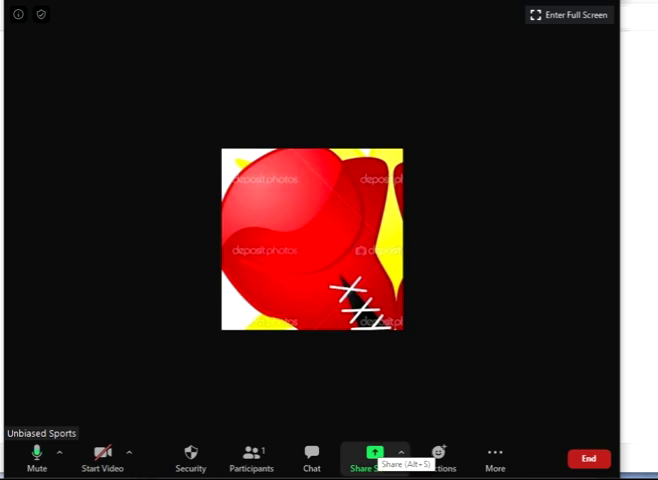
Share the 'Google - Personal - Microsoft Edge' window in the meeting
{"action": "left_click", "coordinate": [375, 455]}
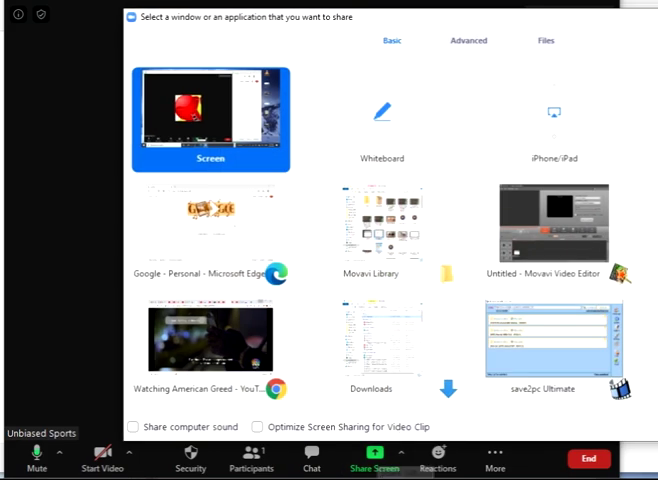
{"action": "left_click", "coordinate": [210, 233]}
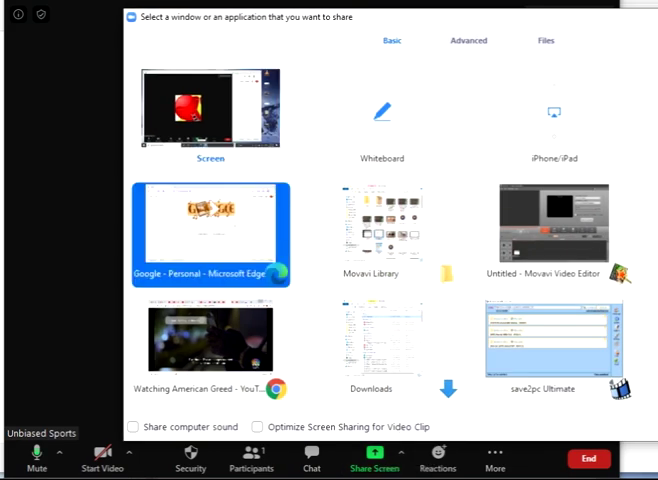
{"action": "key", "text": "Return"}
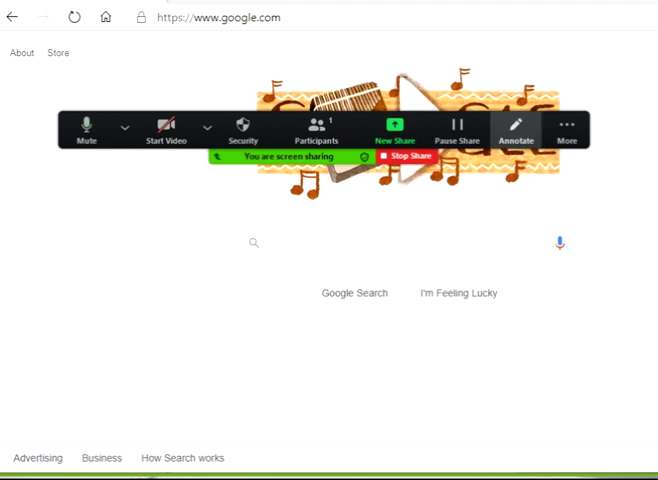
Annotate the Google page, moving the toolbar aside, with an arrow mark and a long red scribble
{"action": "left_click", "coordinate": [516, 128]}
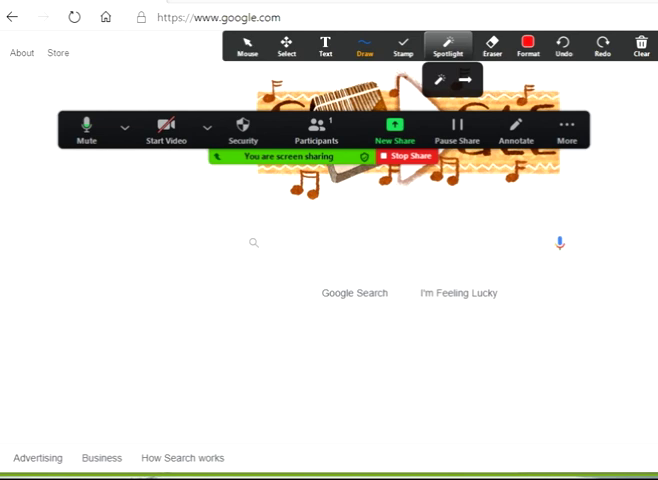
{"action": "left_click", "coordinate": [641, 42]}
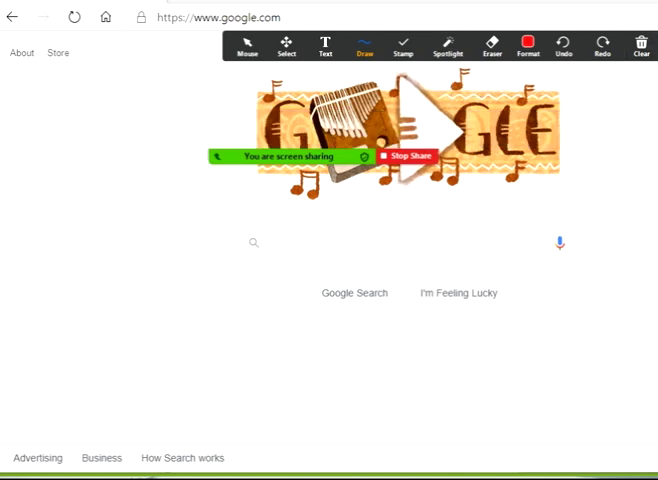
{"action": "left_click_drag", "start_coordinate": [250, 45], "coordinate": [115, 53]}
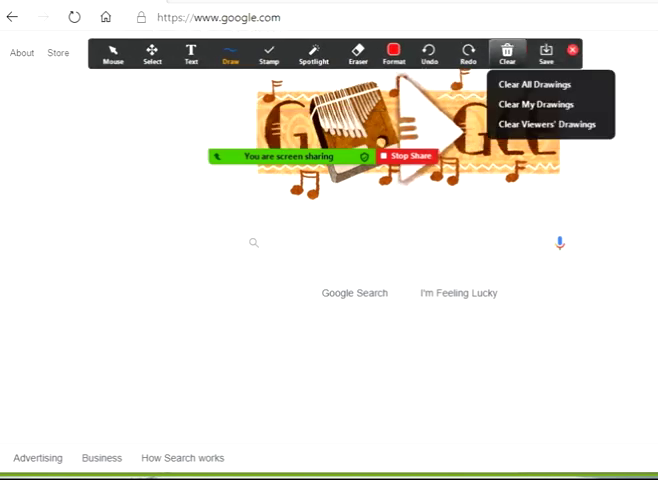
{"action": "left_click", "coordinate": [230, 52]}
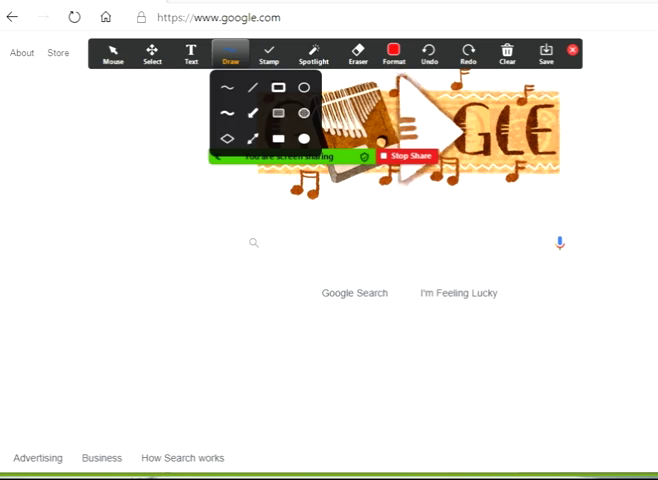
{"action": "left_click", "coordinate": [227, 87]}
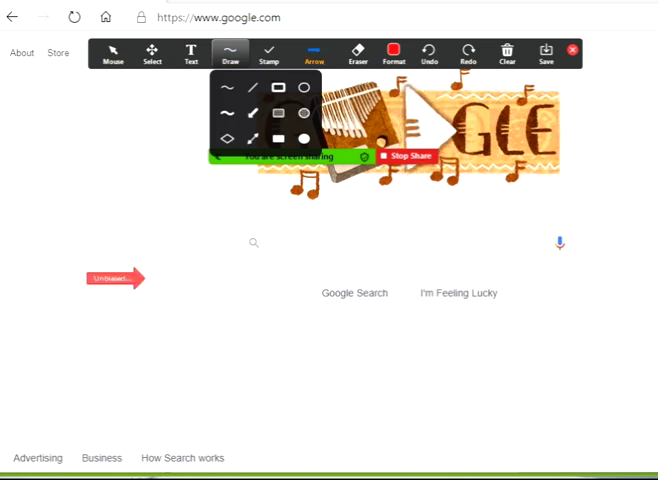
{"action": "left_click", "coordinate": [227, 87]}
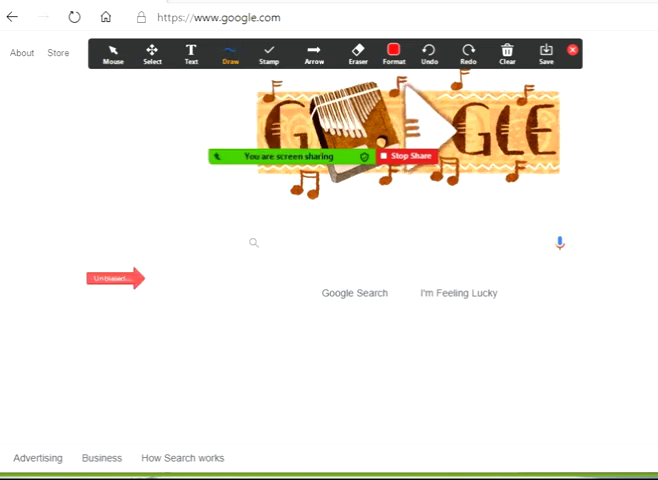
{"action": "mouse_move", "coordinate": [68, 162]}
{"action": "left_mouse_down"}
{"action": "mouse_move", "coordinate": [287, 360]}
{"action": "mouse_move", "coordinate": [300, 235]}
{"action": "mouse_move", "coordinate": [360, 345]}
{"action": "left_mouse_up"}
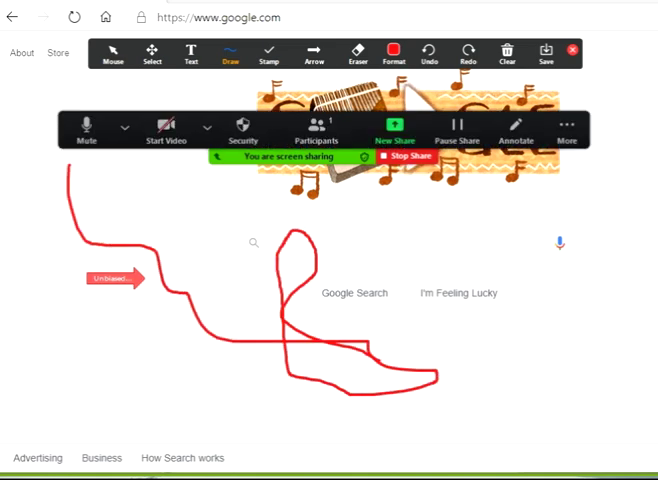
Paint pink highlighter letters over the Google doodle, undoing the far-right stroke
{"action": "left_click", "coordinate": [230, 52]}
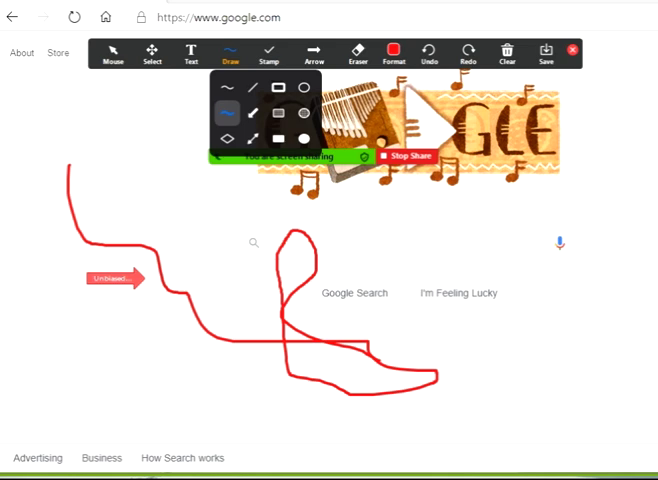
{"action": "left_click", "coordinate": [227, 113]}
{"action": "mouse_move", "coordinate": [130, 200]}
{"action": "left_mouse_down"}
{"action": "mouse_move", "coordinate": [135, 95]}
{"action": "mouse_move", "coordinate": [195, 120]}
{"action": "mouse_move", "coordinate": [160, 135]}
{"action": "mouse_move", "coordinate": [200, 200]}
{"action": "left_mouse_up"}
{"action": "mouse_move", "coordinate": [185, 100]}
{"action": "left_mouse_down"}
{"action": "mouse_move", "coordinate": [200, 190]}
{"action": "mouse_move", "coordinate": [245, 100]}
{"action": "mouse_move", "coordinate": [258, 106]}
{"action": "left_mouse_up"}
{"action": "mouse_move", "coordinate": [400, 100]}
{"action": "left_mouse_down"}
{"action": "mouse_move", "coordinate": [420, 185]}
{"action": "mouse_move", "coordinate": [520, 180]}
{"action": "left_mouse_up"}
{"action": "mouse_move", "coordinate": [640, 110]}
{"action": "left_mouse_down"}
{"action": "mouse_move", "coordinate": [655, 130]}
{"action": "mouse_move", "coordinate": [590, 195]}
{"action": "left_mouse_up"}
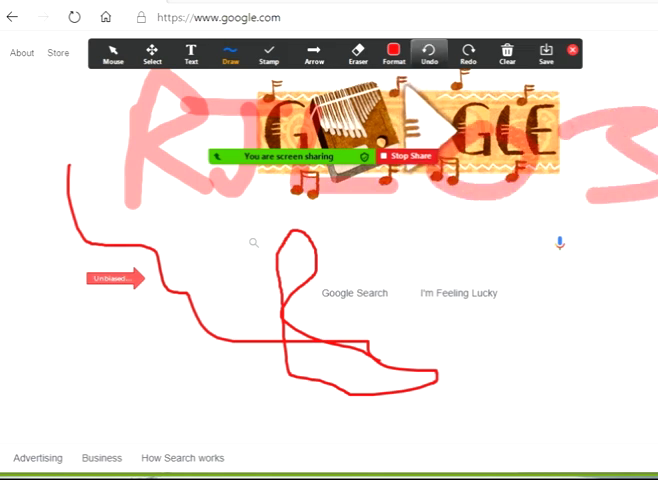
{"action": "left_click", "coordinate": [429, 52]}
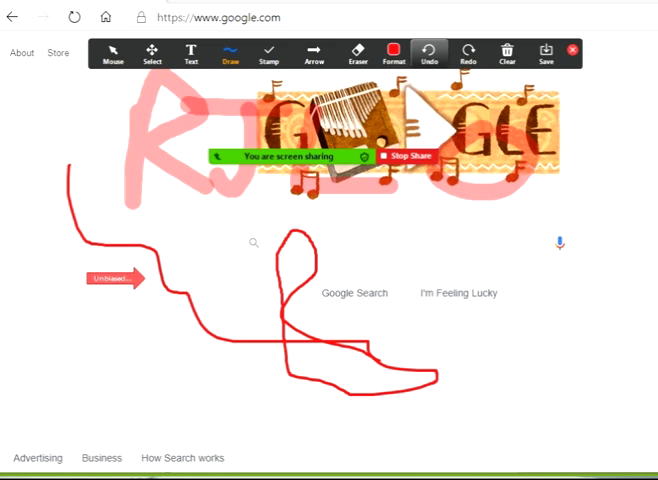
{"action": "left_click", "coordinate": [507, 52]}
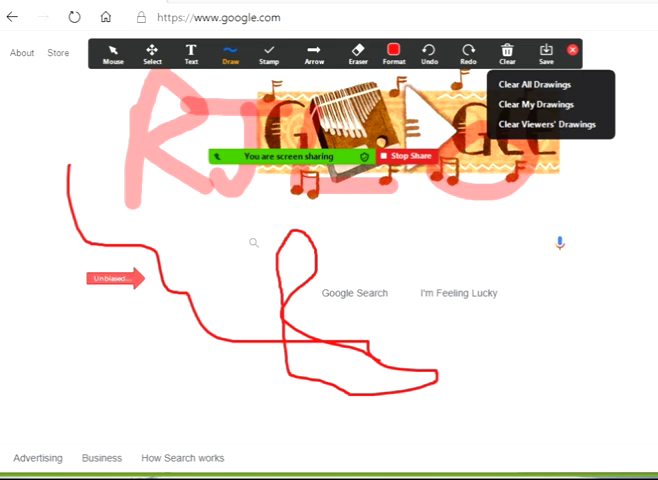
Clear all drawings, then draw a red arrow line toward the page's lower middle
{"action": "left_click", "coordinate": [535, 84]}
{"action": "left_click", "coordinate": [313, 52]}
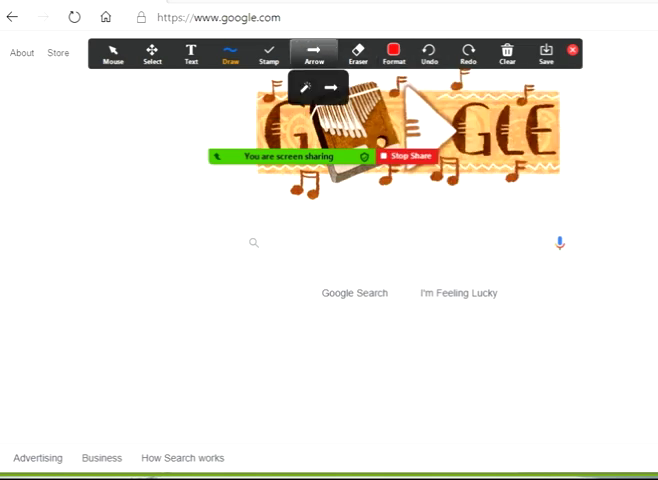
{"action": "left_click", "coordinate": [230, 52]}
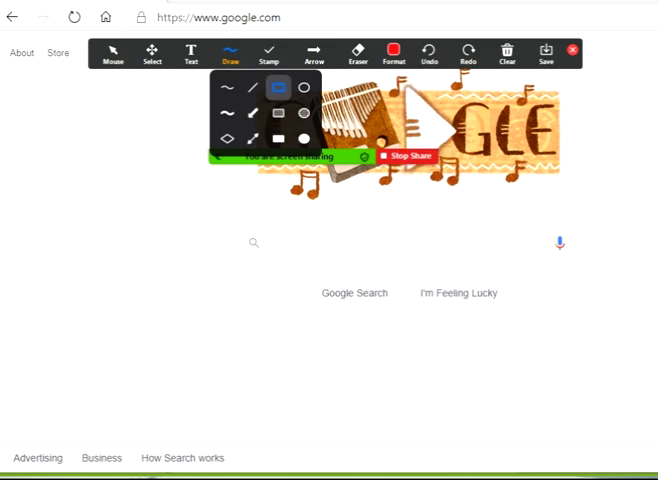
{"action": "left_click", "coordinate": [252, 113]}
{"action": "left_click_drag", "start_coordinate": [183, 275], "coordinate": [379, 353]}
{"action": "left_click", "coordinate": [393, 50]}
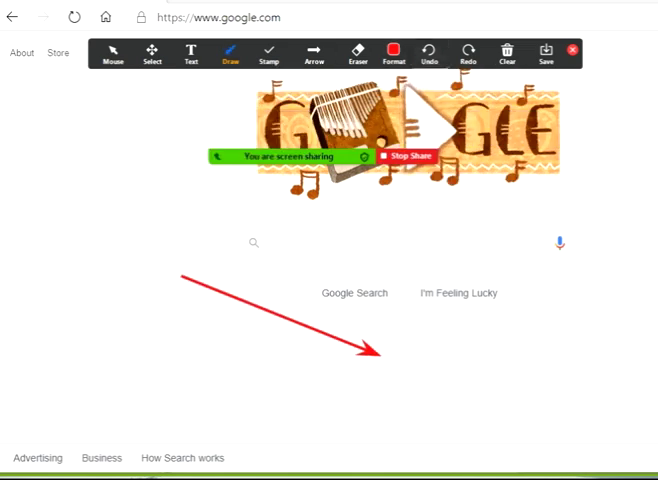
Remove the red arrow and add 'Jelly' as yellow text below the doodle
{"action": "left_click", "coordinate": [428, 50]}
{"action": "left_click", "coordinate": [191, 50]}
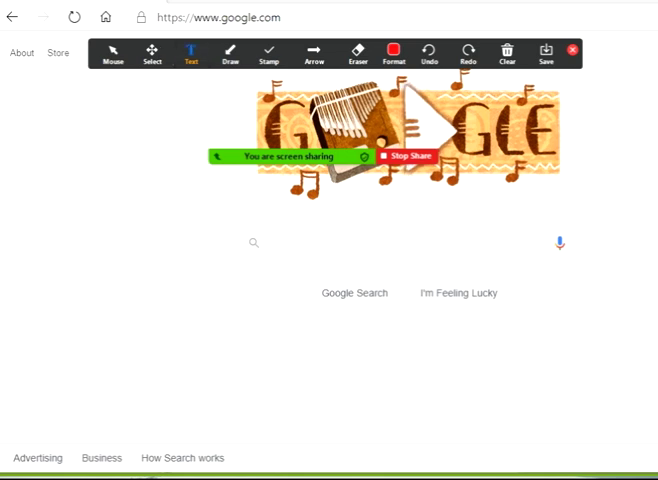
{"action": "left_click", "coordinate": [25, 236]}
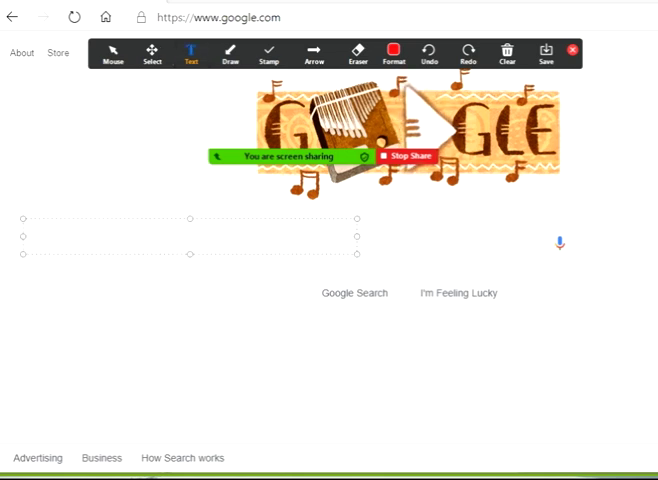
{"action": "type", "text": "J"}
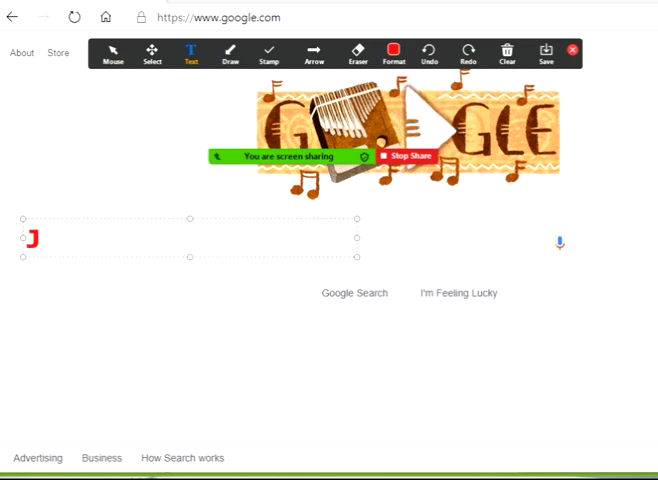
{"action": "type", "text": "elly"}
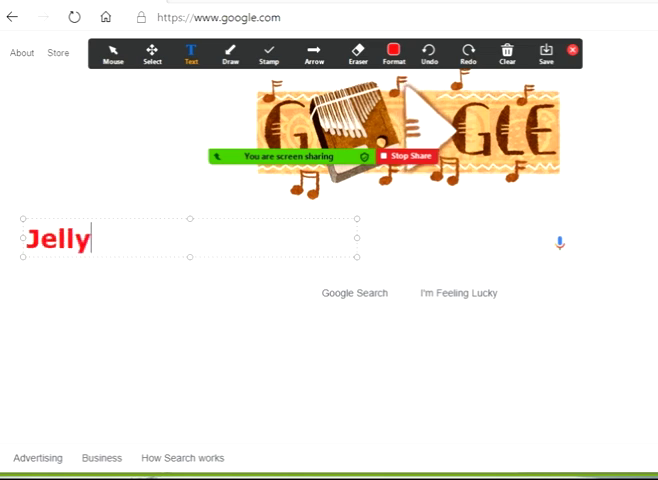
{"action": "left_click", "coordinate": [393, 50]}
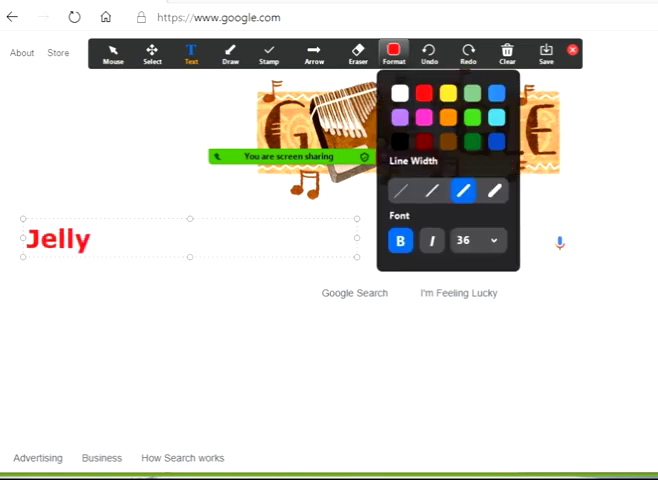
{"action": "left_click", "coordinate": [448, 94]}
{"action": "left_click", "coordinate": [60, 238]}
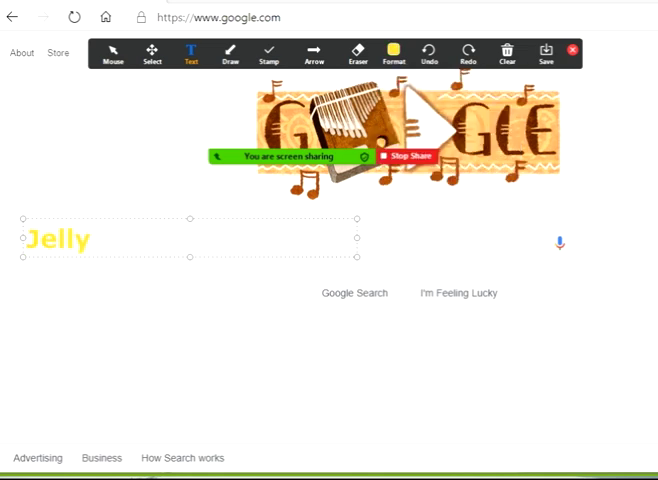
Recolour the Jelly text red, toggling bold off and back on
{"action": "left_click", "coordinate": [393, 50]}
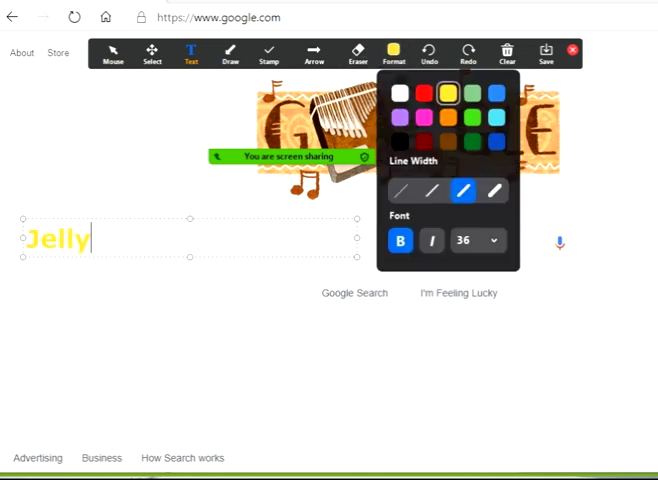
{"action": "left_click", "coordinate": [423, 94]}
{"action": "left_click", "coordinate": [493, 240]}
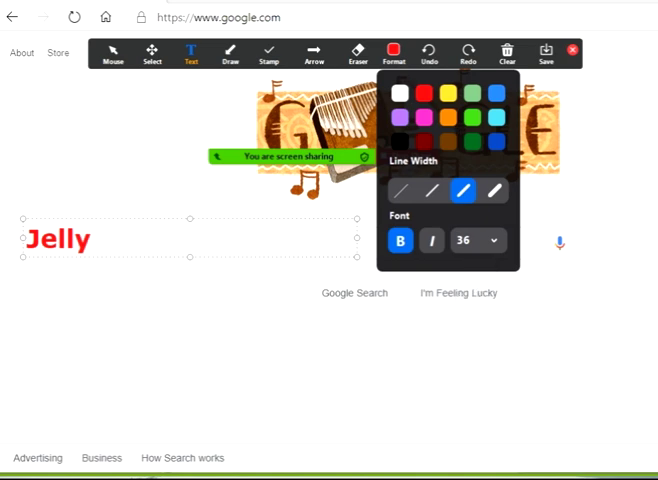
{"action": "left_click", "coordinate": [400, 240]}
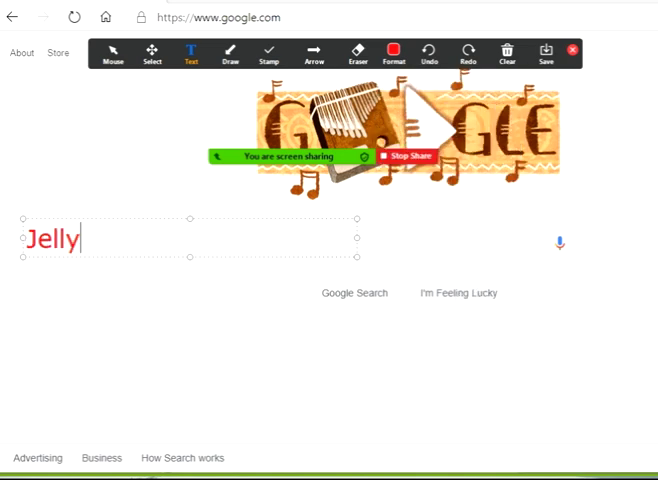
{"action": "left_click", "coordinate": [393, 52]}
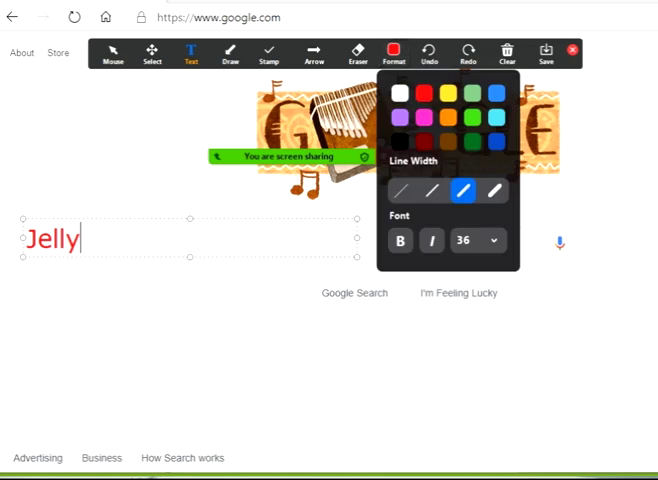
{"action": "left_click", "coordinate": [400, 240]}
Check the font size list, then dismiss the formatting and clearing menus
{"action": "left_click", "coordinate": [393, 52]}
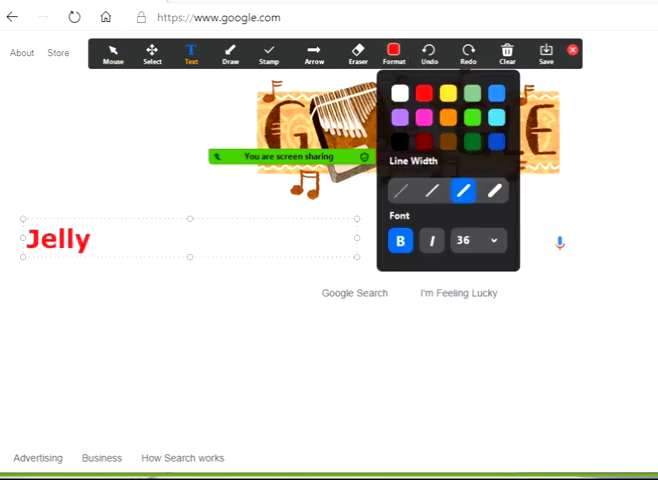
{"action": "left_click", "coordinate": [478, 240]}
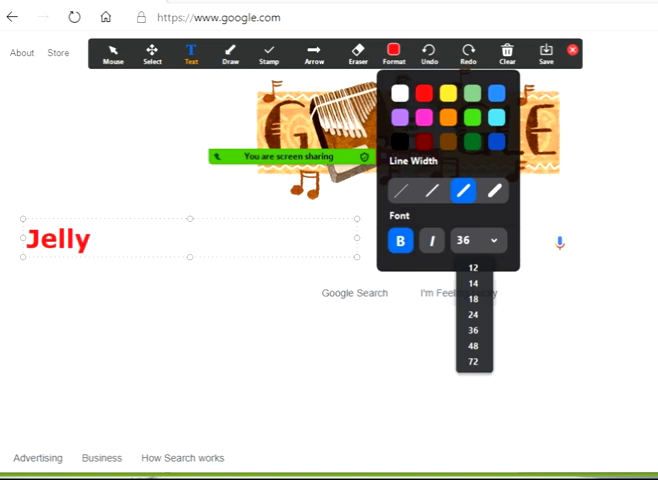
{"action": "key", "text": "Escape"}
{"action": "left_click", "coordinate": [507, 52]}
{"action": "key", "text": "Escape"}
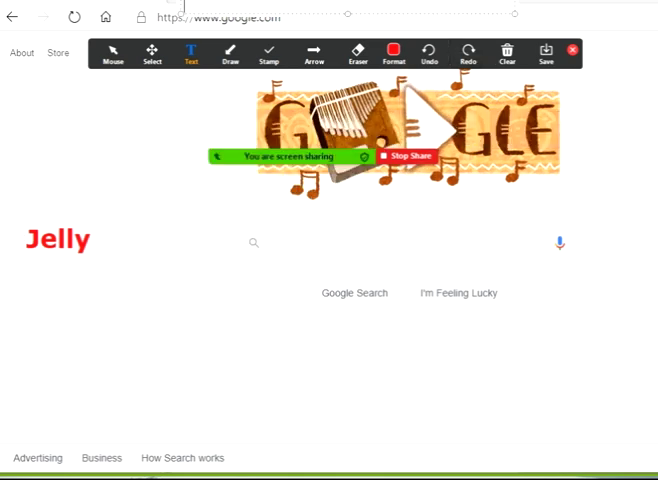
Select freehand, close the annotation toolbar, then open a new Edge tab and return to Google
{"action": "left_click", "coordinate": [230, 52]}
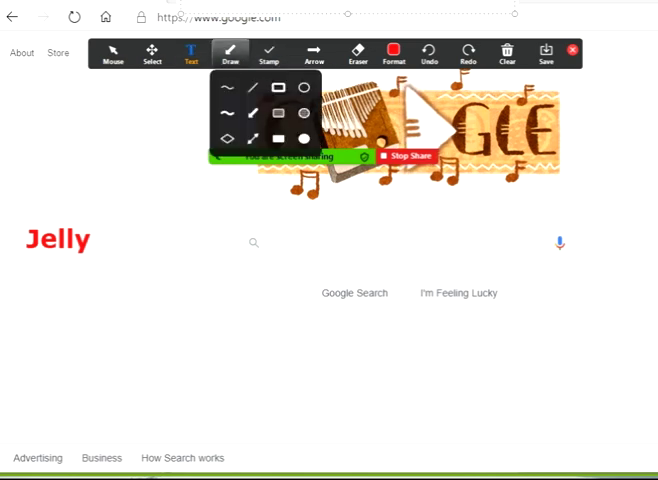
{"action": "left_click", "coordinate": [227, 87]}
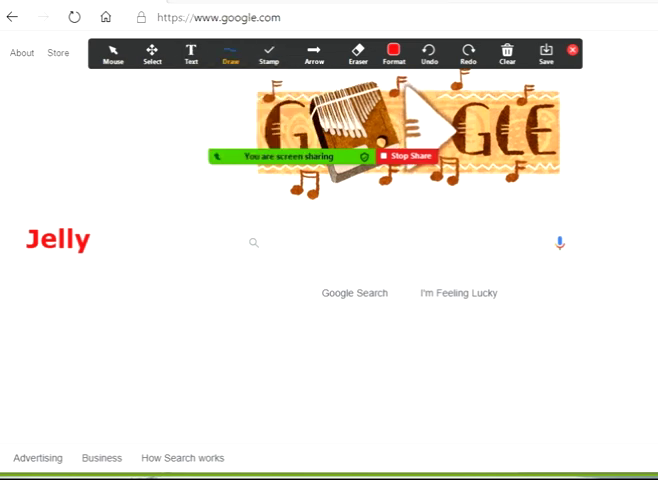
{"action": "left_click", "coordinate": [507, 52]}
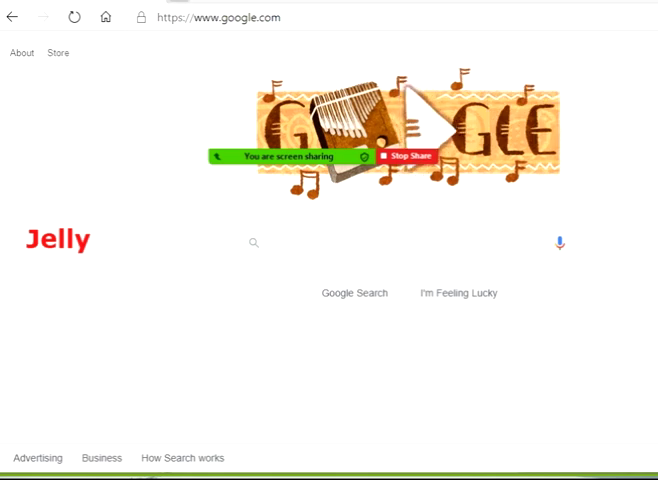
{"action": "key", "text": "ctrl+t"}
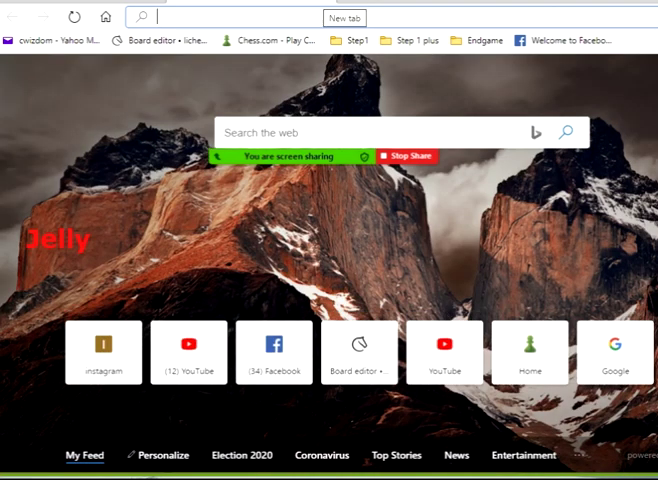
{"action": "key", "text": "ctrl+Tab"}
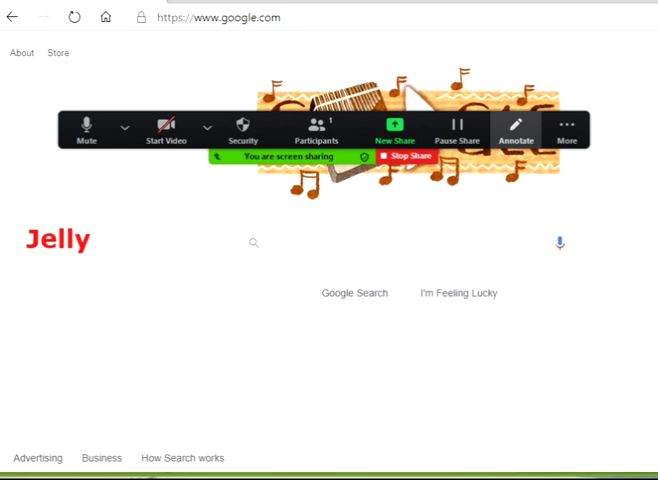
Reopen the annotation tools and erase the red 'Jelly' text with the Eraser
{"action": "left_click", "coordinate": [516, 126]}
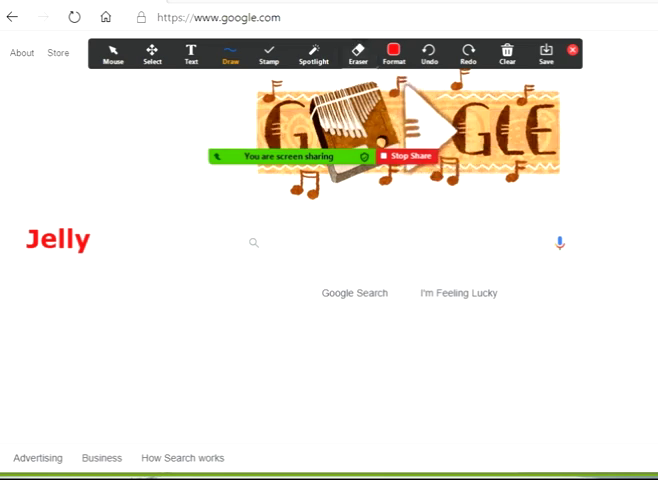
{"action": "left_click", "coordinate": [358, 52]}
{"action": "left_click", "coordinate": [45, 240]}
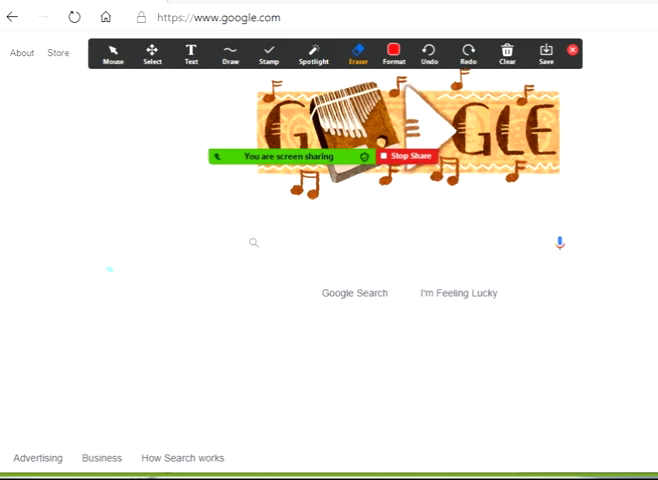
Draw a red freehand curve on the page's left side
{"action": "left_click", "coordinate": [230, 52]}
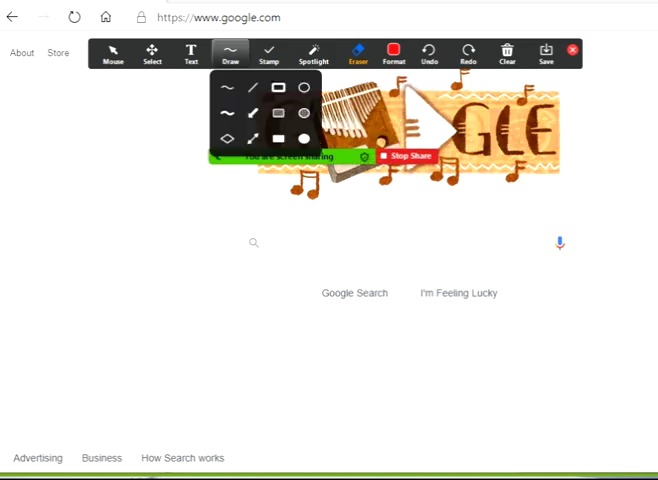
{"action": "left_click", "coordinate": [227, 88]}
{"action": "left_click_drag", "start_coordinate": [70, 195], "coordinate": [125, 293]}
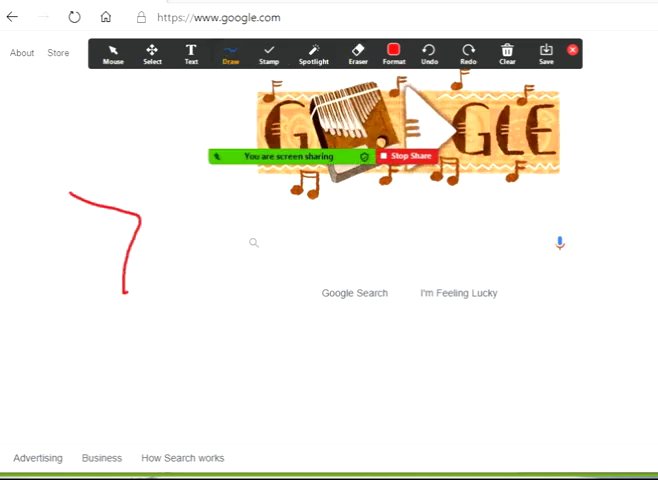
Draw a red arrow at the lower right of the page
{"action": "left_click", "coordinate": [268, 52]}
{"action": "left_click", "coordinate": [230, 52]}
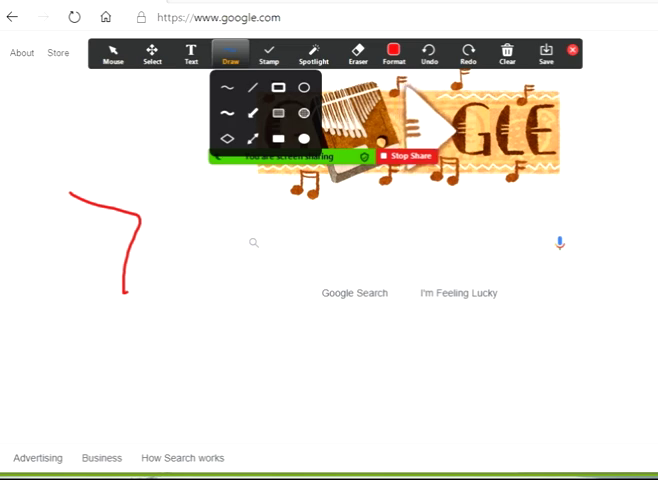
{"action": "left_click", "coordinate": [252, 112]}
{"action": "left_click_drag", "start_coordinate": [520, 350], "coordinate": [600, 364]}
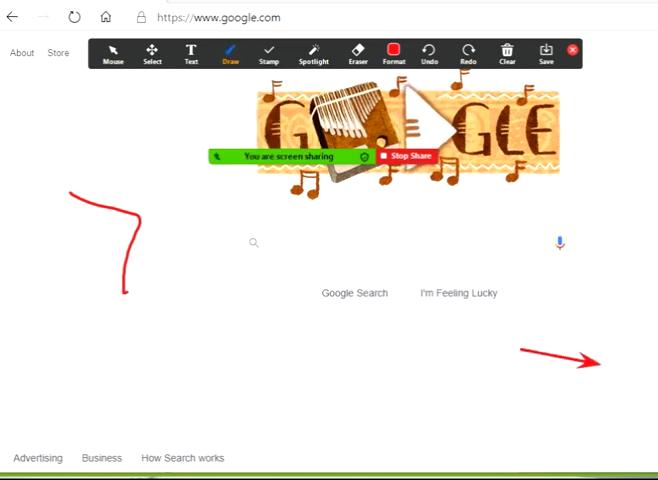
Draw a red rectangle around the Google Search button
{"action": "left_click", "coordinate": [268, 52]}
{"action": "left_click", "coordinate": [230, 52]}
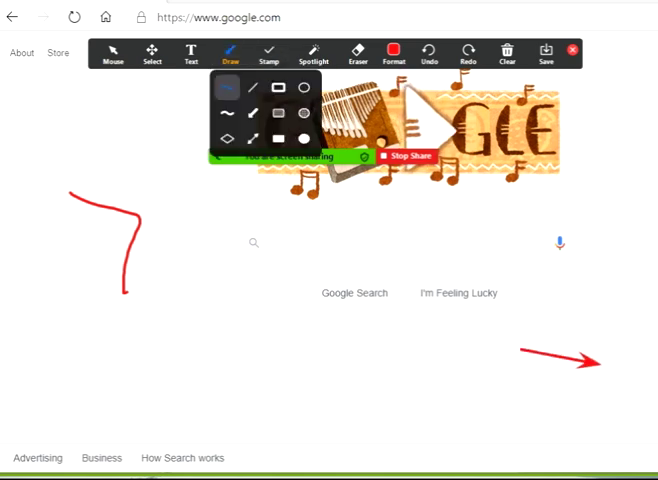
{"action": "left_click", "coordinate": [278, 88]}
{"action": "left_click_drag", "start_coordinate": [305, 182], "coordinate": [382, 353]}
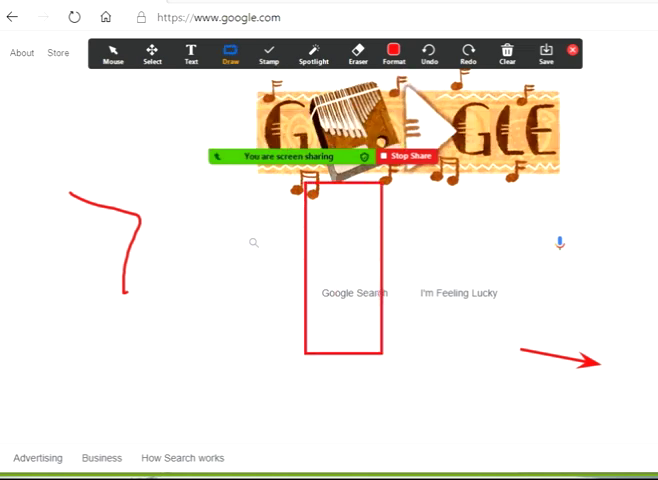
Erase the red rectangle, lower-right arrow and left curve one by one with the Eraser
{"action": "left_click", "coordinate": [507, 52]}
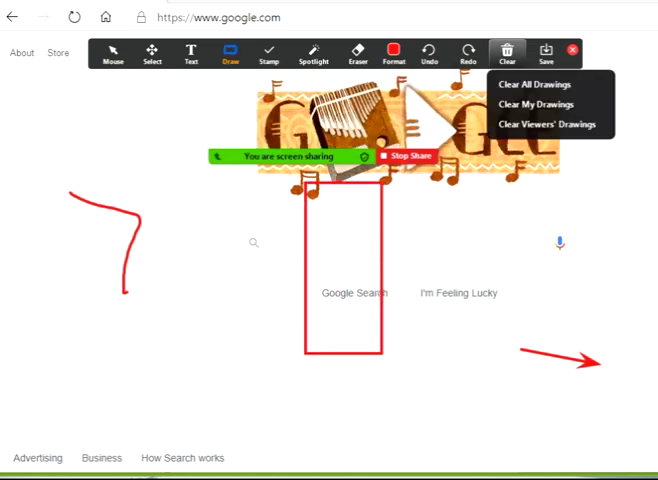
{"action": "key", "text": "Escape"}
{"action": "left_click", "coordinate": [358, 52]}
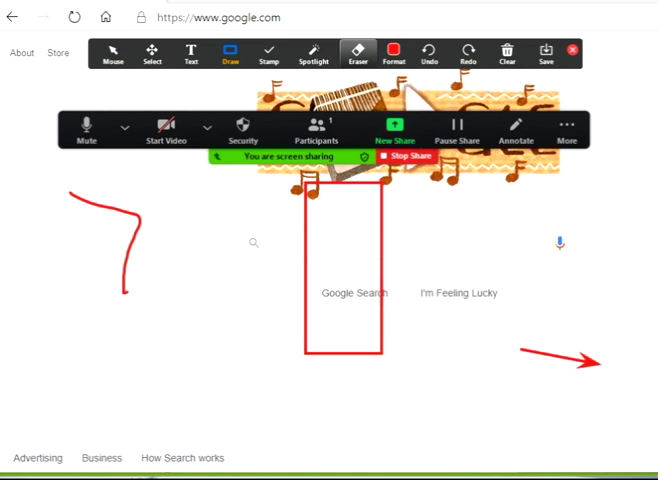
{"action": "left_click", "coordinate": [306, 270]}
{"action": "left_click", "coordinate": [560, 356]}
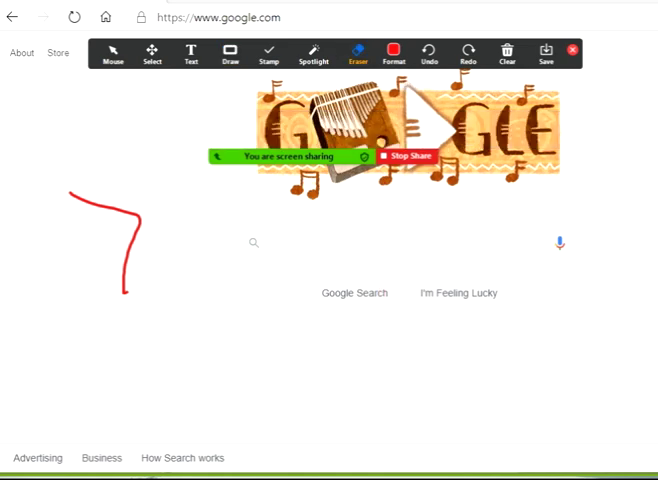
{"action": "left_click", "coordinate": [125, 215]}
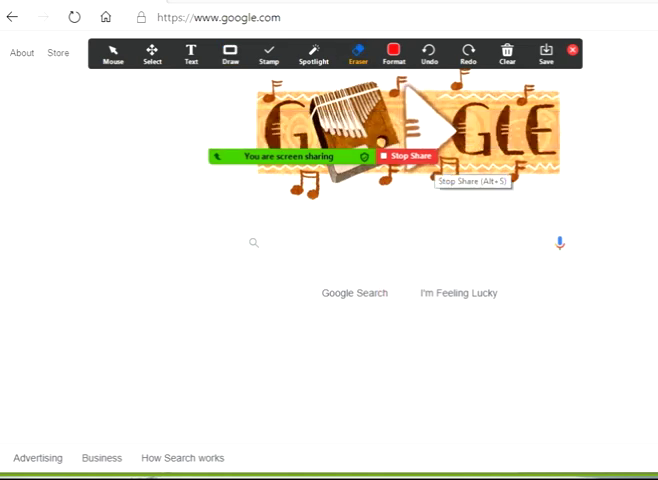